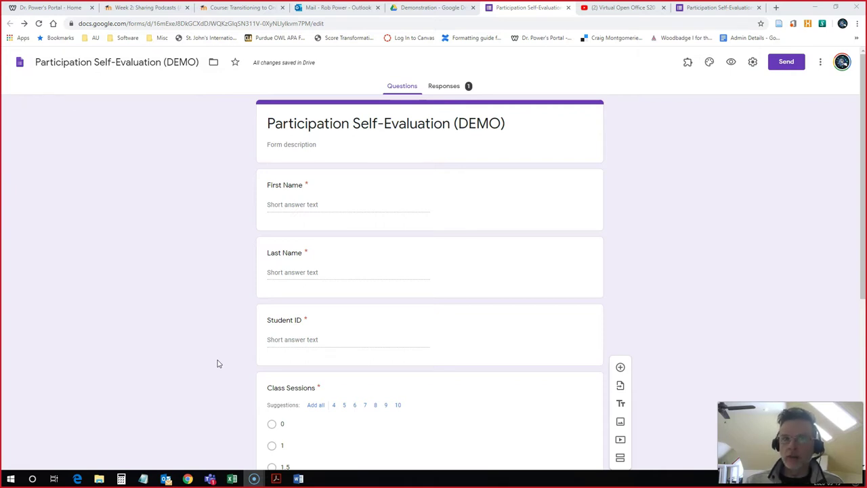
# Copy the form's iframe embed HTML from the Send dialog's Embed HTML option.
pyautogui.scroll(-4, 449, 318)
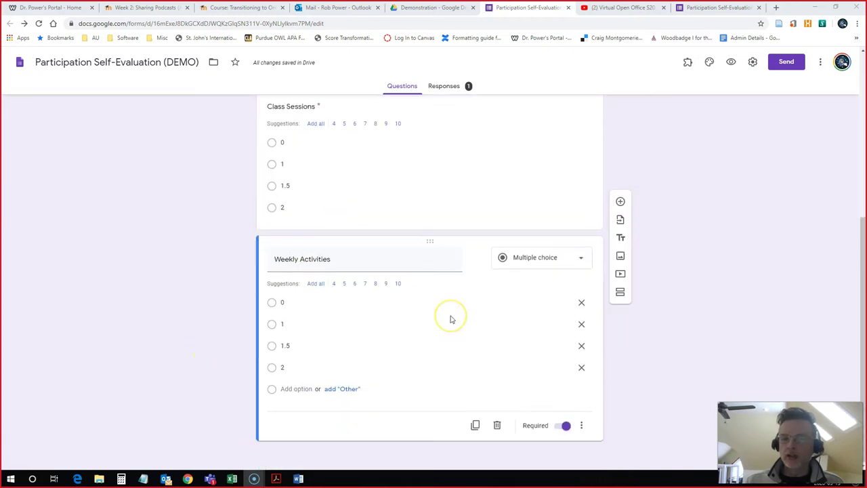
pyautogui.scroll(4, 449, 318)
pyautogui.click(426, 323)
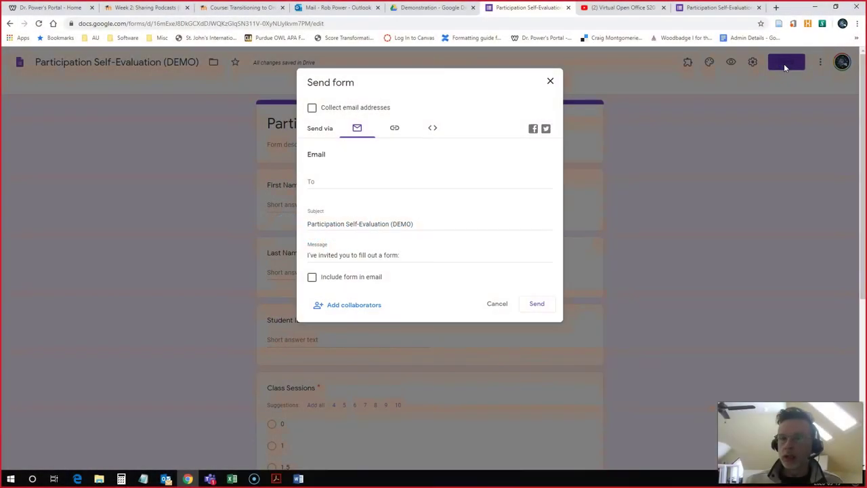
pyautogui.click(393, 128)
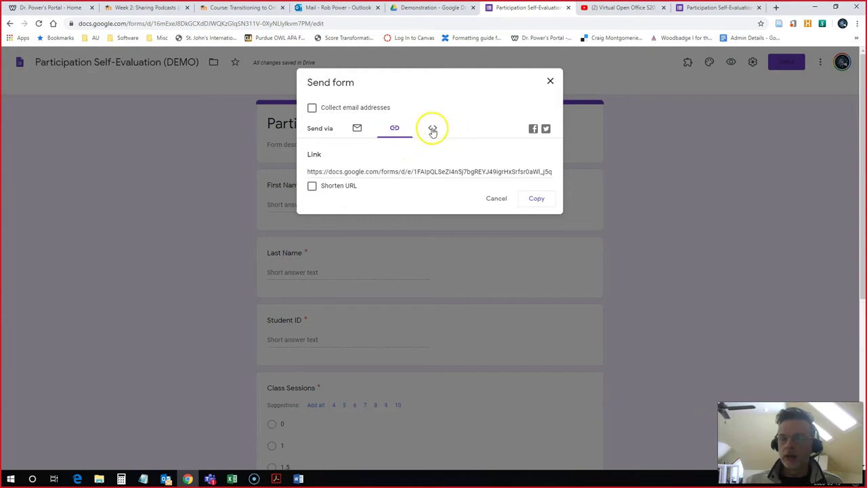
pyautogui.click(432, 129)
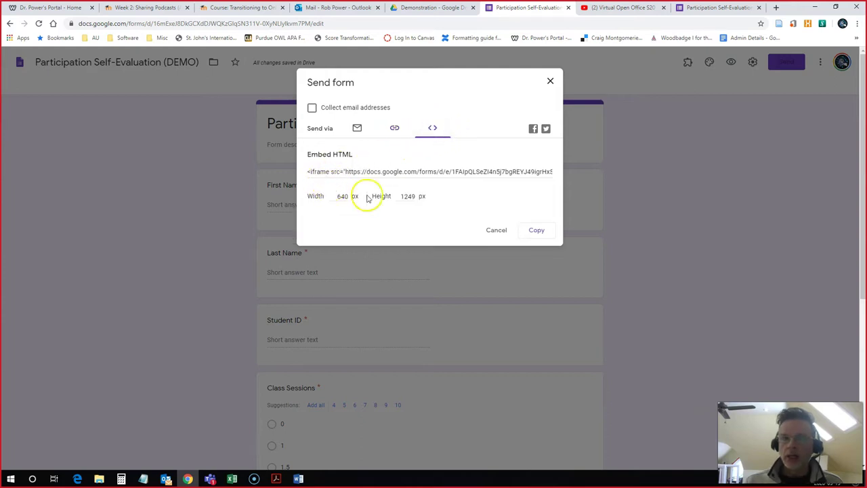
pyautogui.click(537, 230)
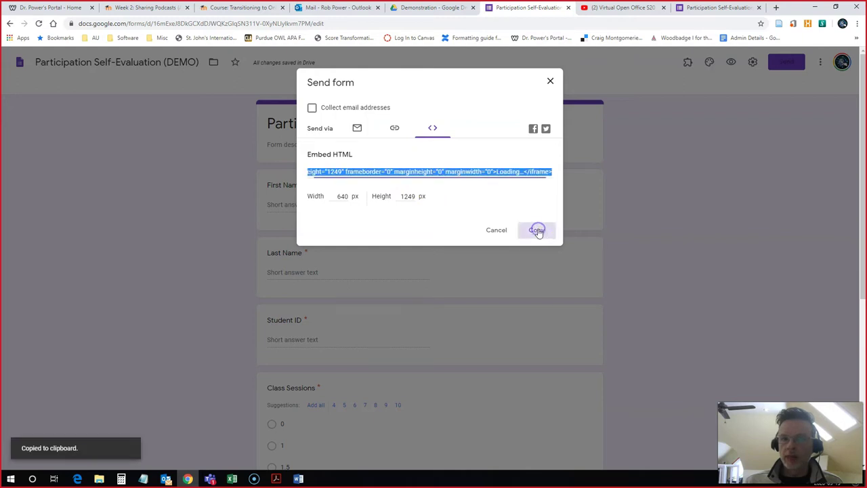
# Paste the copied embed code onto an empty line at the end of the Notepad note.
pyautogui.click(143, 479)
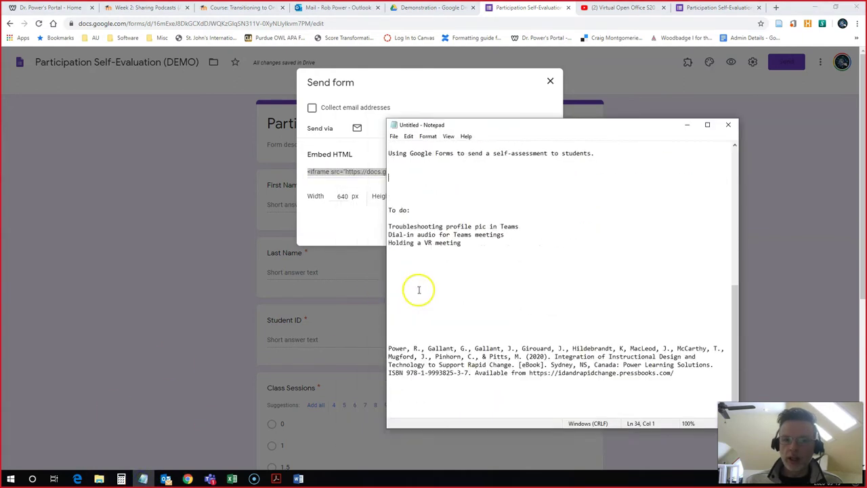
pyautogui.click(469, 406)
pyautogui.scroll(-10, 448, 382)
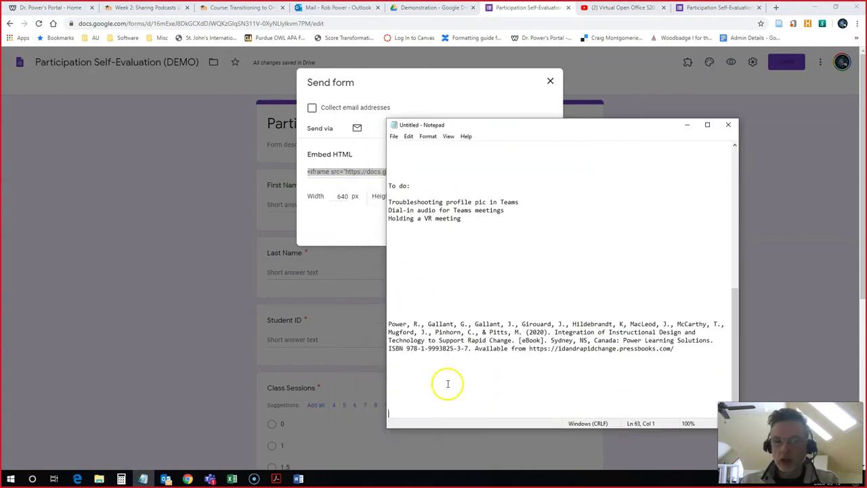
pyautogui.click(434, 240)
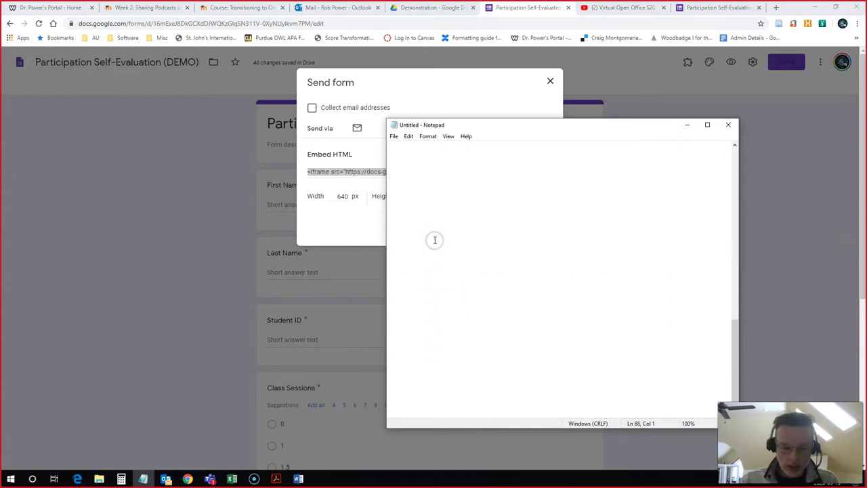
pyautogui.hotkey('ctrl', 'v')
pyautogui.click(176, 298)
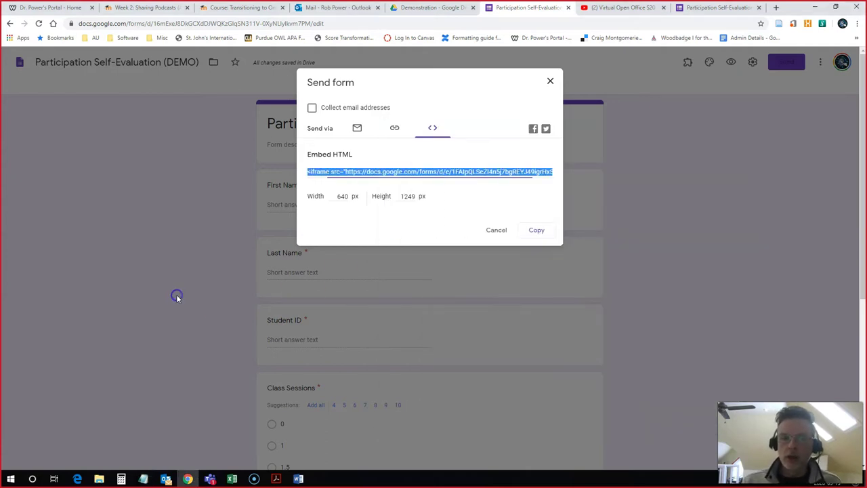
# Close the Send dialog and turn editing on in the Transitioning to Online Learning course.
pyautogui.click(496, 231)
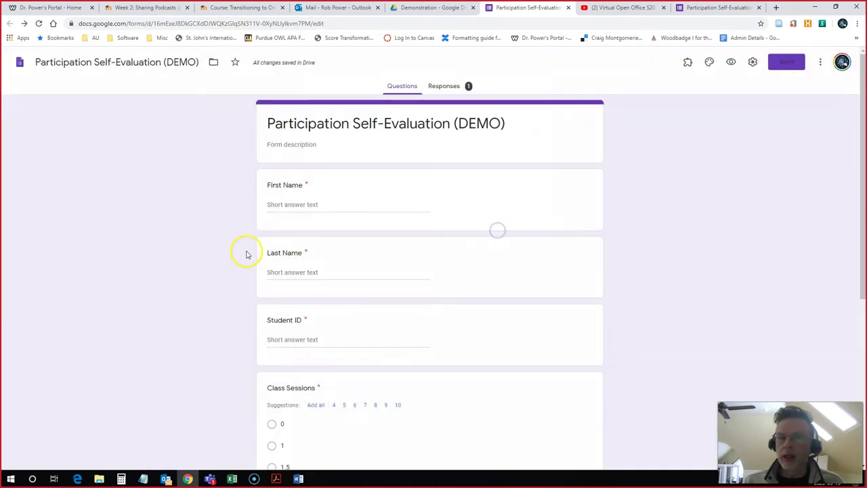
pyautogui.click(227, 8)
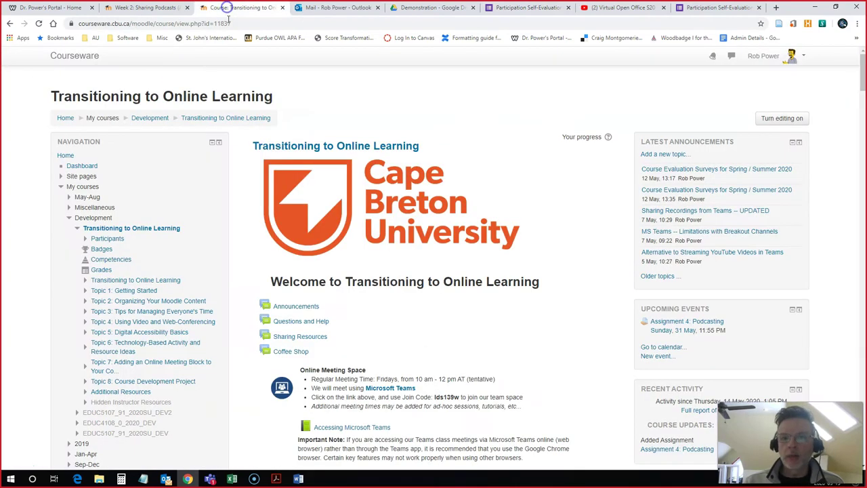
pyautogui.scroll(-1, 576, 271)
pyautogui.scroll(1, 619, 219)
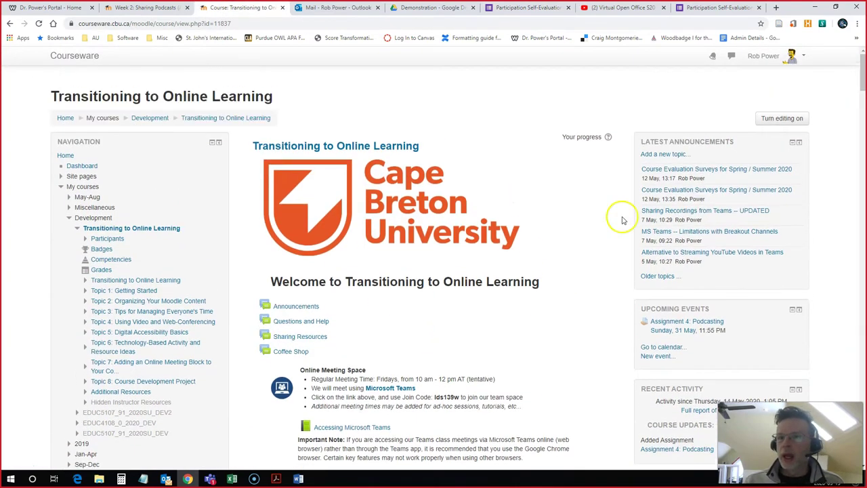
pyautogui.click(774, 119)
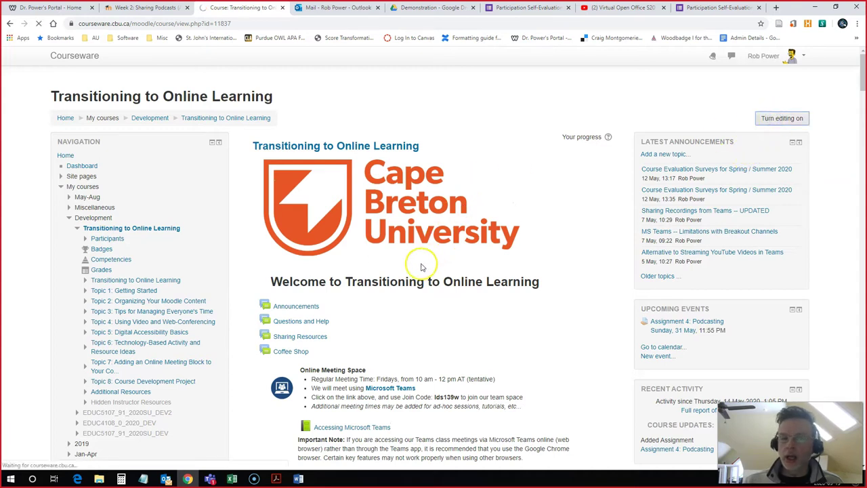
# Choose Page from the course's list of activities and resources.
pyautogui.scroll(-8, 421, 267)
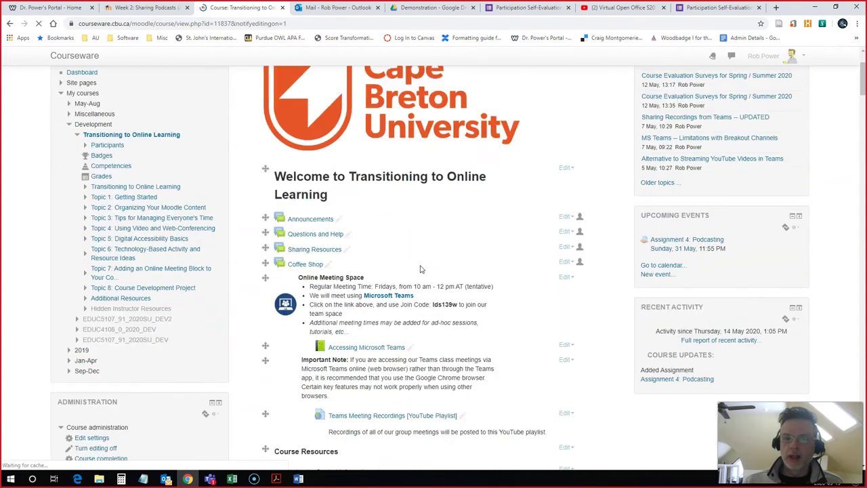
pyautogui.scroll(-2, 421, 267)
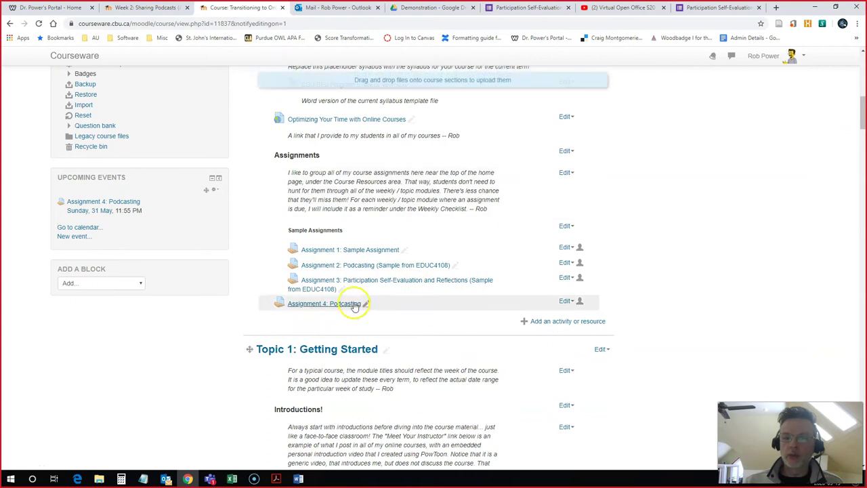
pyautogui.click(548, 322)
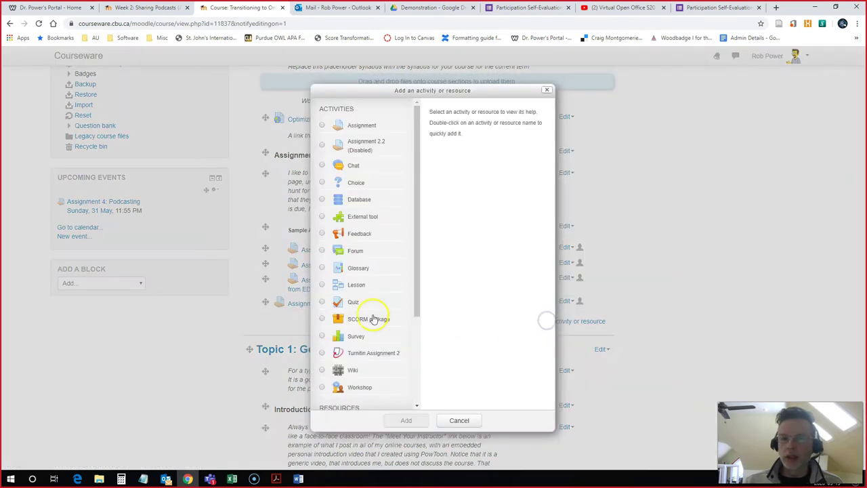
pyautogui.scroll(-4, 390, 237)
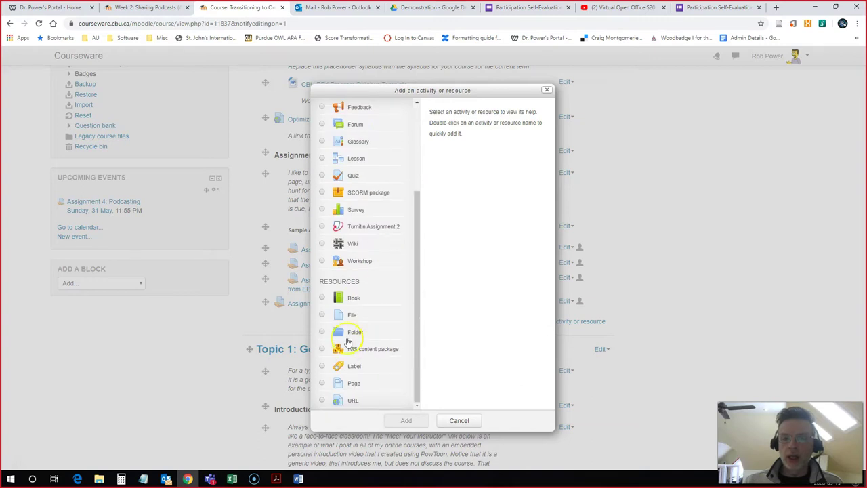
pyautogui.click(322, 383)
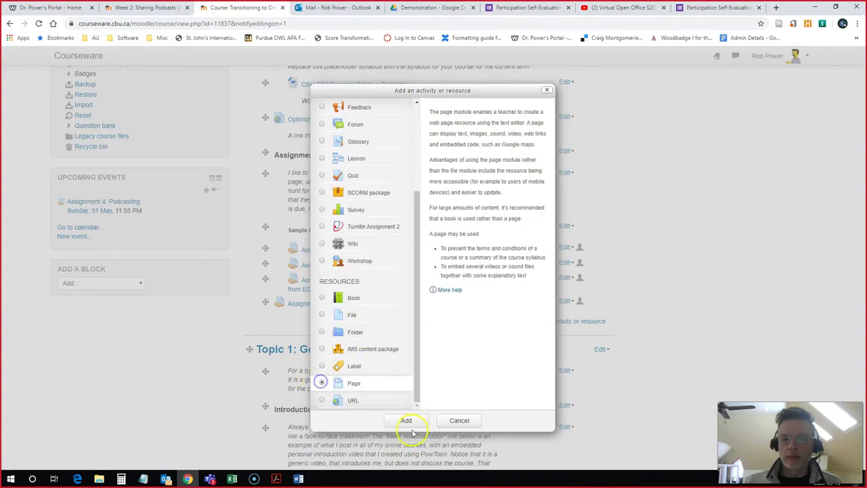
# Name the new page 'Self-Evaluation Form'.
pyautogui.click(406, 420)
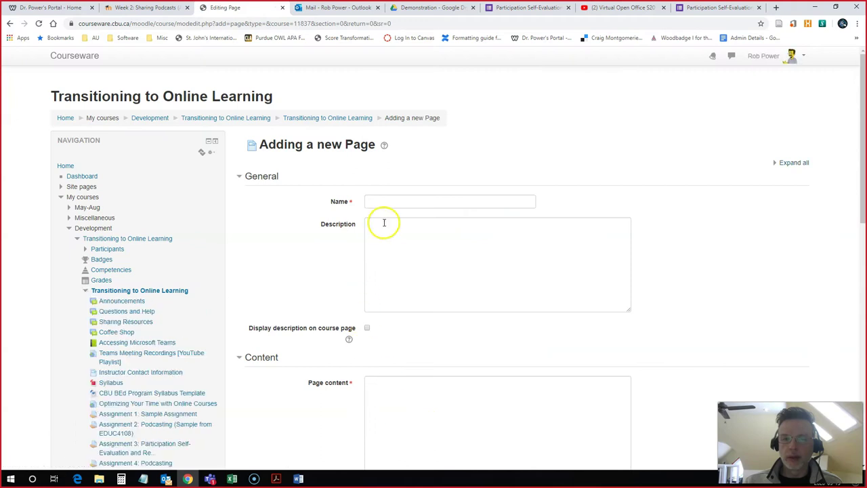
pyautogui.click(377, 205)
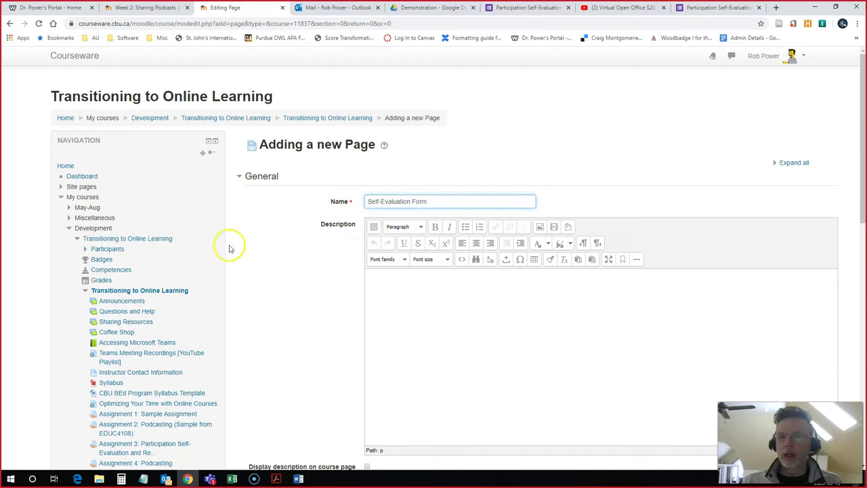
pyautogui.scroll(-3, 311, 387)
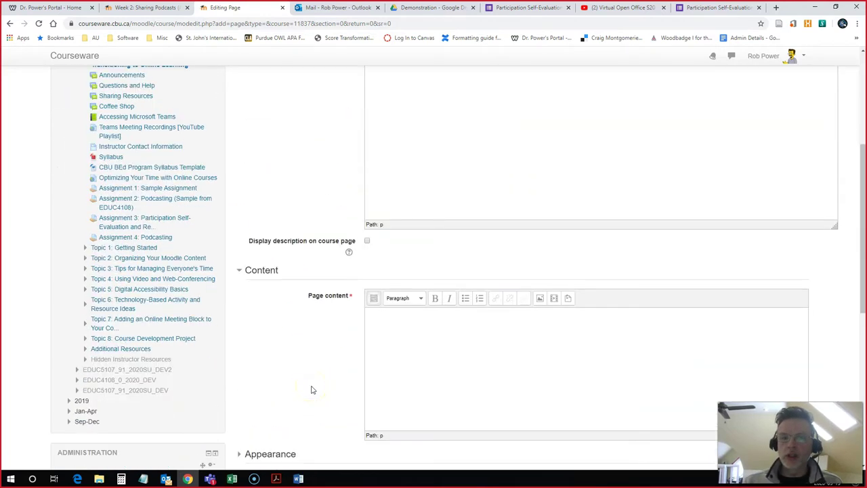
pyautogui.scroll(-1, 311, 387)
pyautogui.scroll(1, 312, 387)
pyautogui.scroll(3, 410, 290)
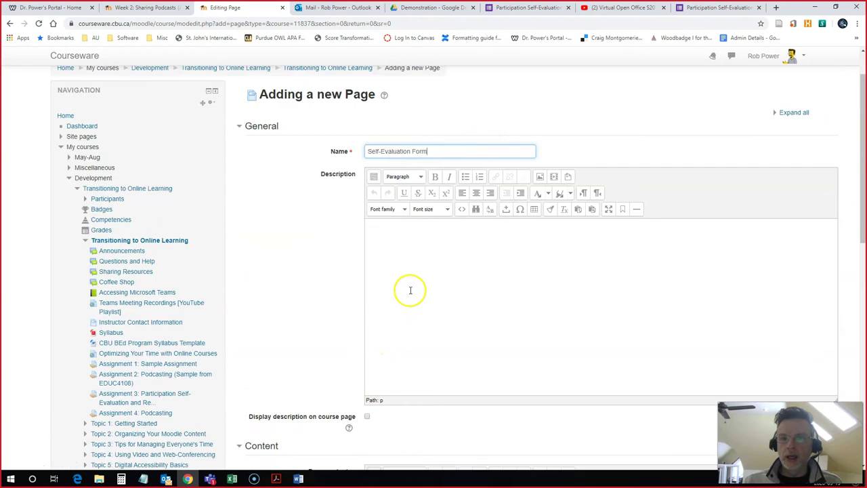
pyautogui.scroll(-5, 439, 341)
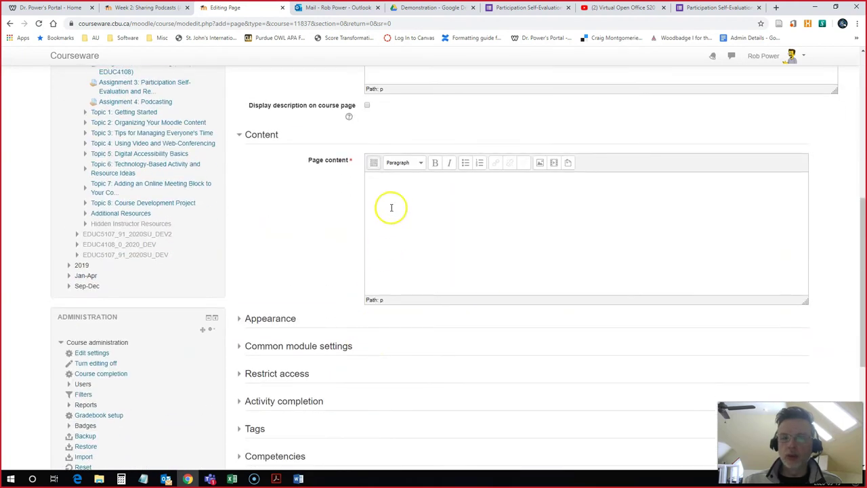
# Type the placeholder 'HERE' in the page content and open its HTML source.
pyautogui.click(393, 194)
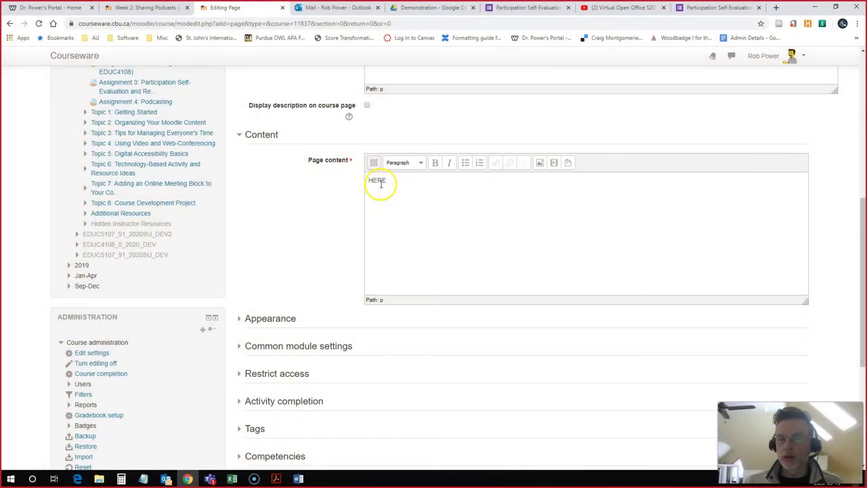
pyautogui.click(373, 162)
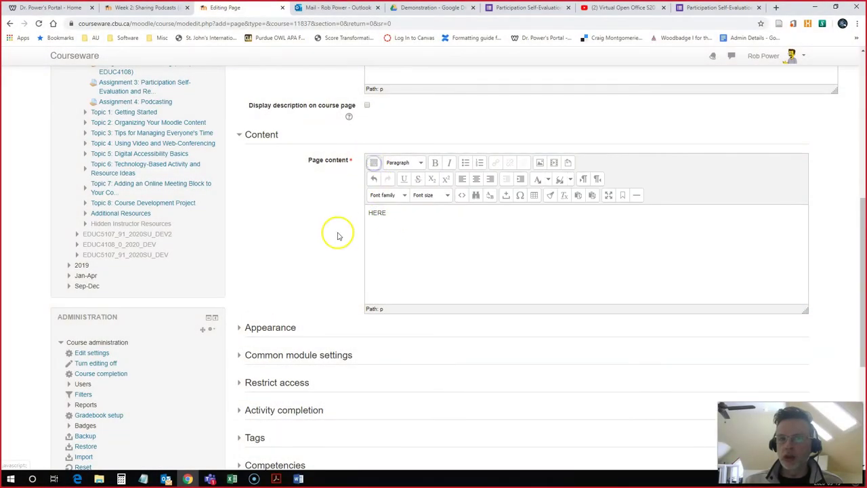
pyautogui.click(461, 198)
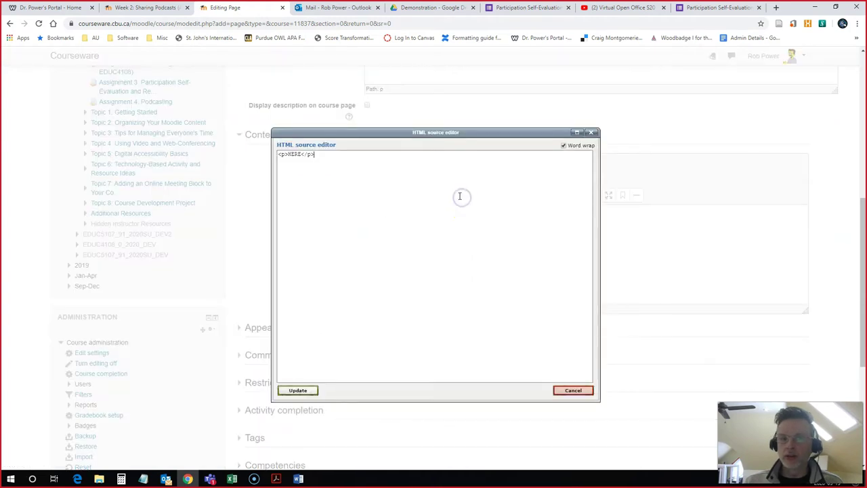
# Copy the iframe code from Notepad and paste it over <p>HERE</p> in the HTML source.
pyautogui.click(143, 479)
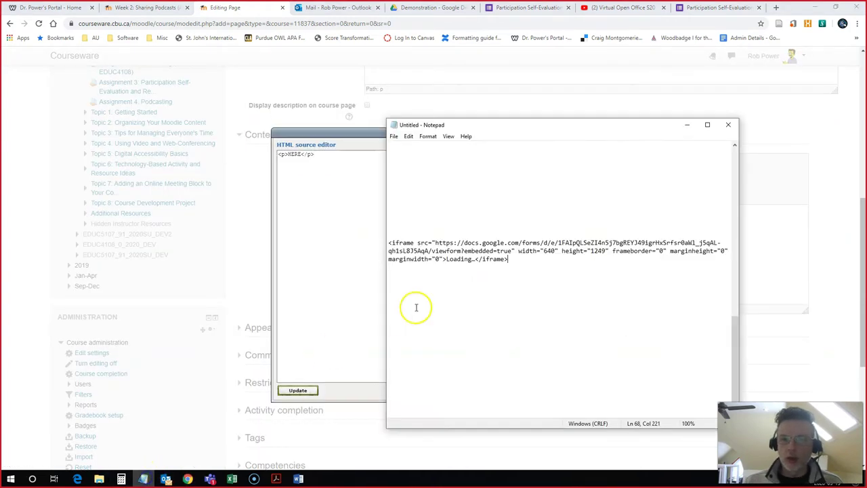
pyautogui.moveTo(517, 263); pyautogui.dragTo(392, 245)
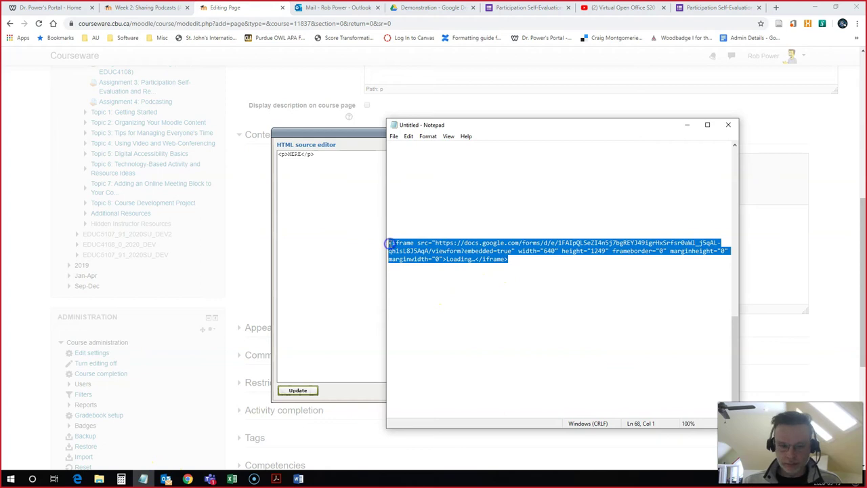
pyautogui.click(300, 180)
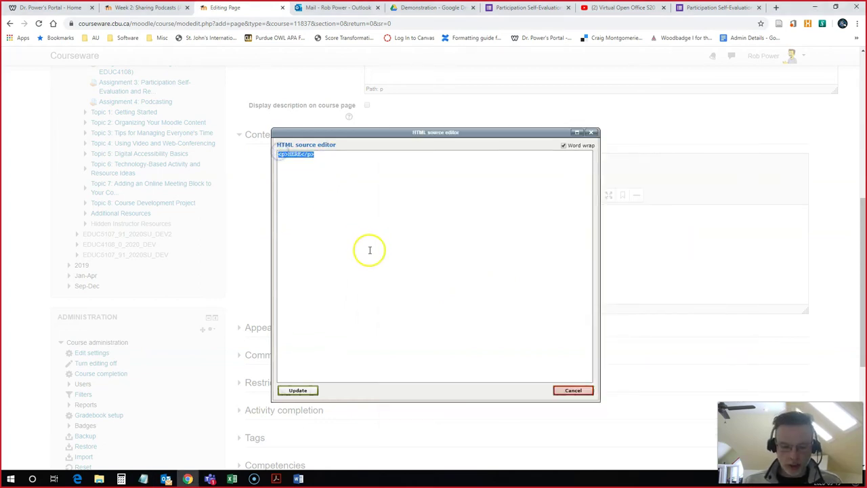
pyautogui.hotkey('ctrl', 'v')
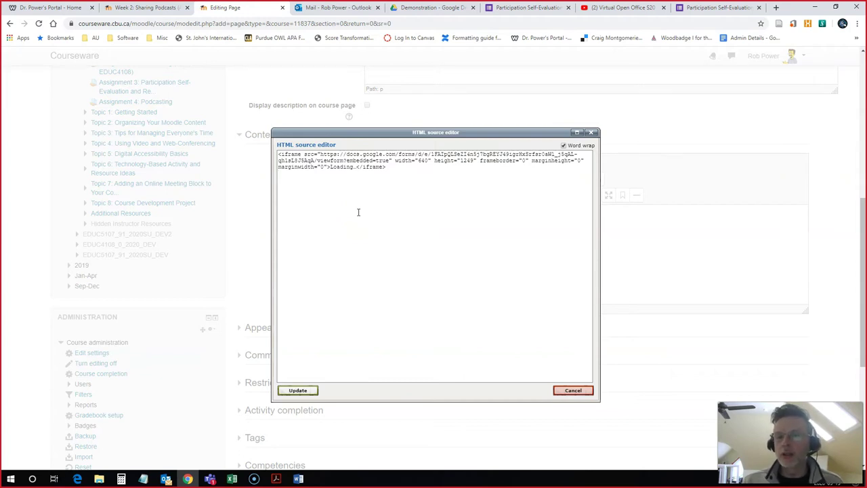
pyautogui.click(378, 205)
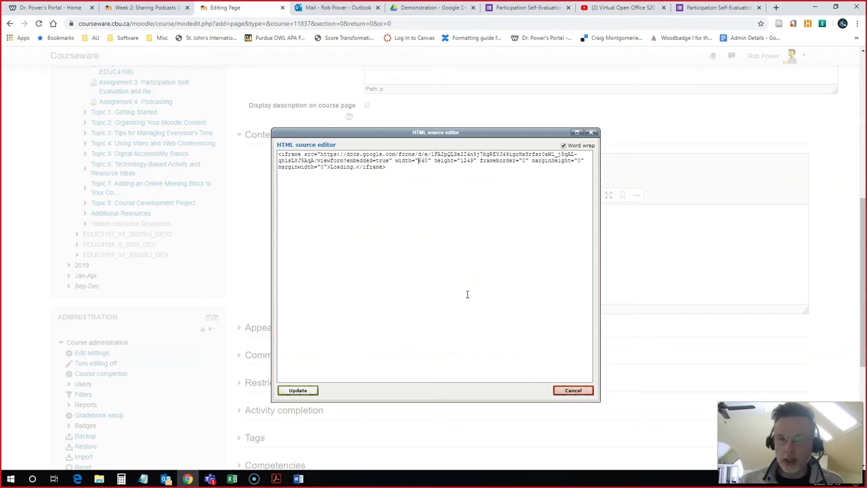
# Change the iframe width from 640 to 100% and its height from 1249 to 800.
pyautogui.write('100')
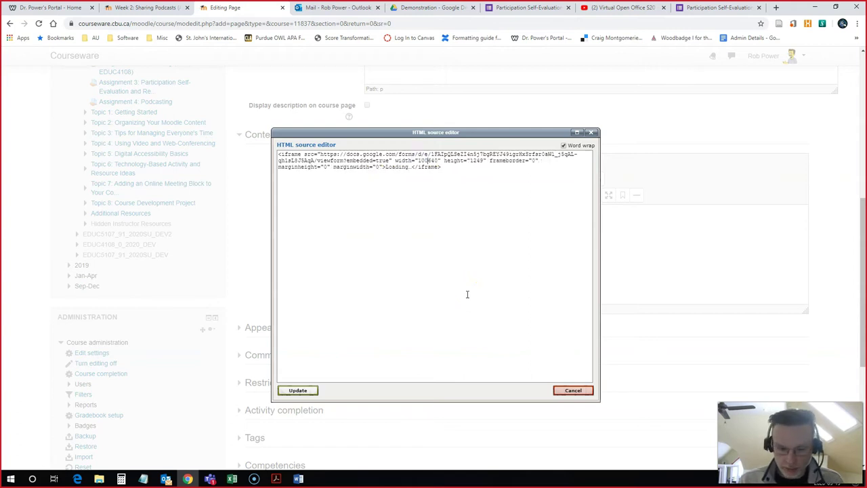
pyautogui.press('Delete')
pyautogui.press('Delete')
pyautogui.press('Delete')
pyautogui.write('%')
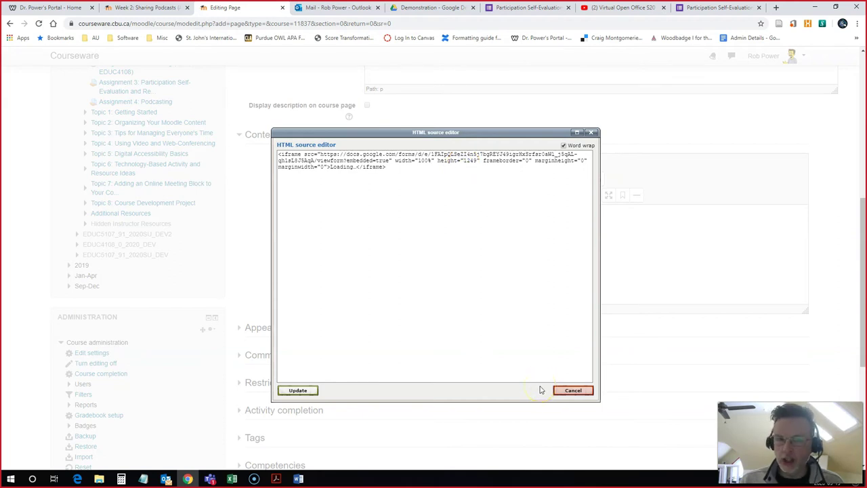
pyautogui.write('80')
pyautogui.press('Delete')
pyautogui.press('Delete')
pyautogui.press('Delete')
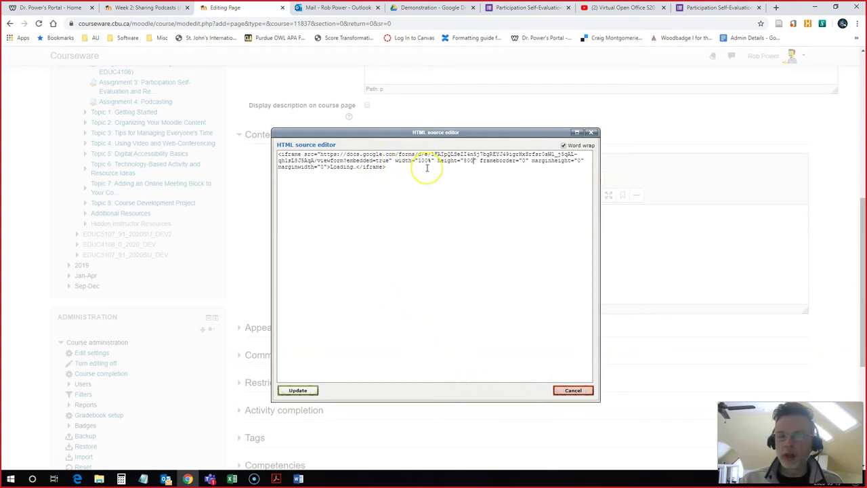
pyautogui.click(435, 189)
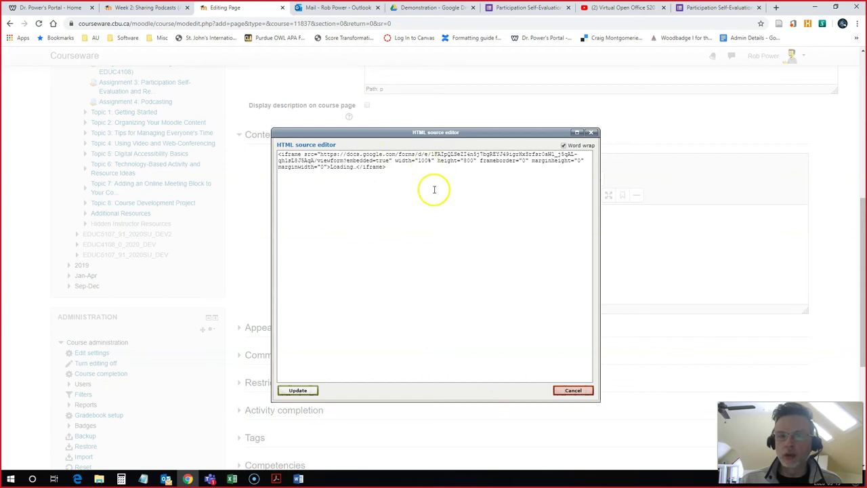
# Apply the edited HTML so the Participation Self-Evaluation (DEMO) form appears in the page content.
pyautogui.click(298, 391)
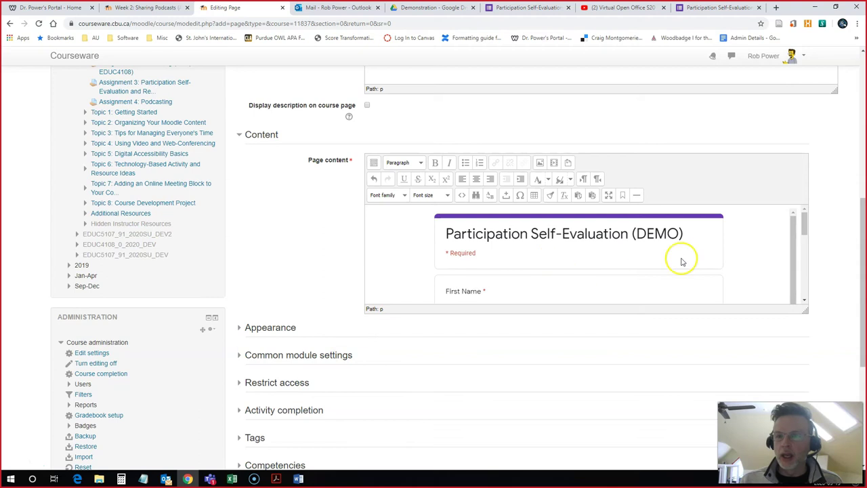
pyautogui.scroll(-2, 698, 261)
pyautogui.scroll(3, 699, 261)
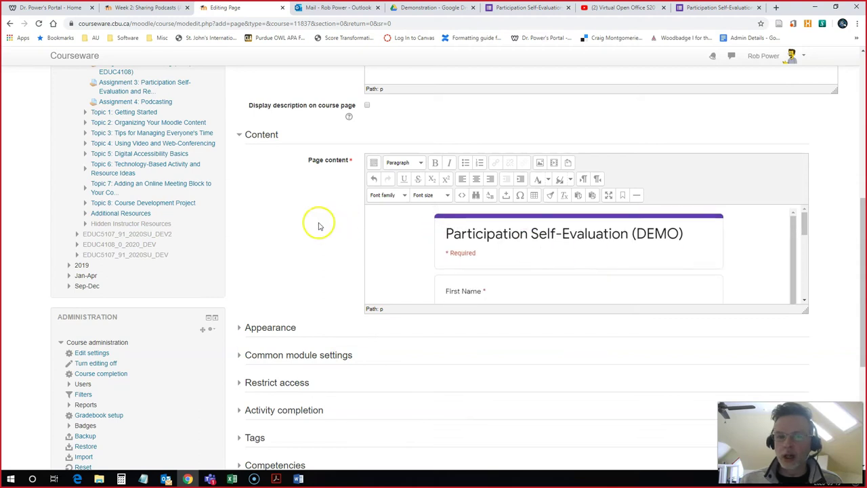
pyautogui.scroll(-1, 313, 229)
pyautogui.scroll(-2, 313, 229)
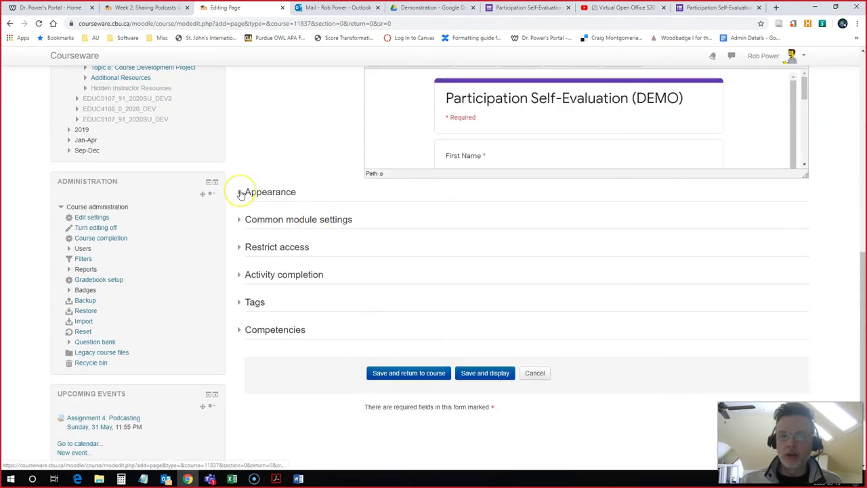
# Review the Common module settings and Activity completion sections, leaving them unchanged.
pyautogui.click(239, 221)
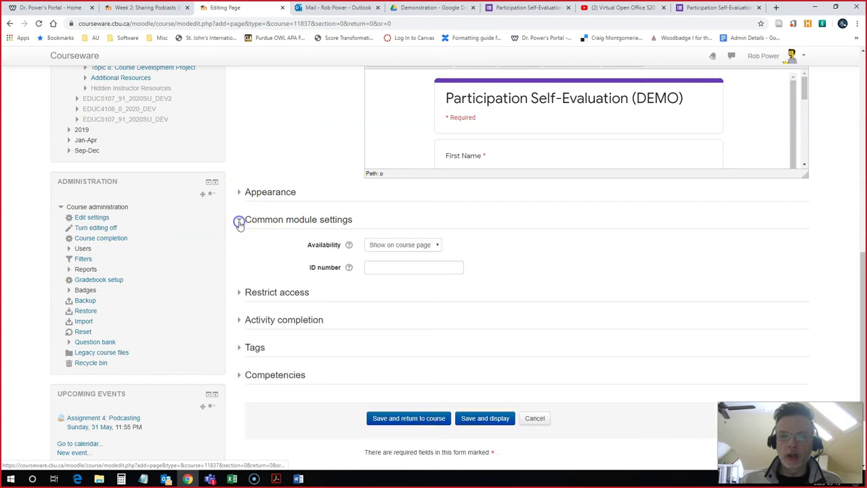
pyautogui.click(240, 221)
pyautogui.click(240, 275)
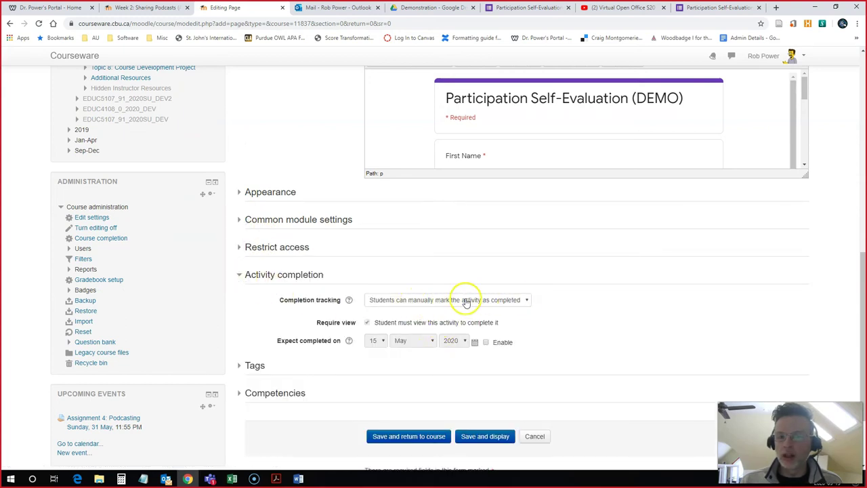
pyautogui.click(237, 276)
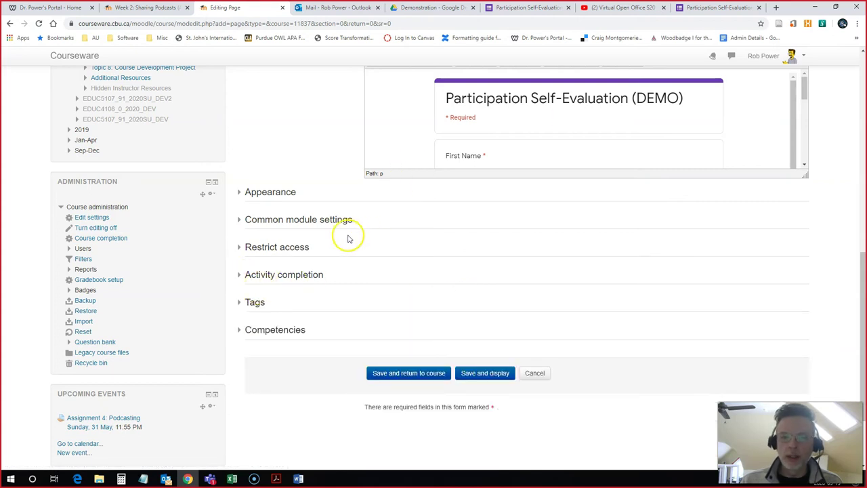
pyautogui.scroll(-2, 349, 237)
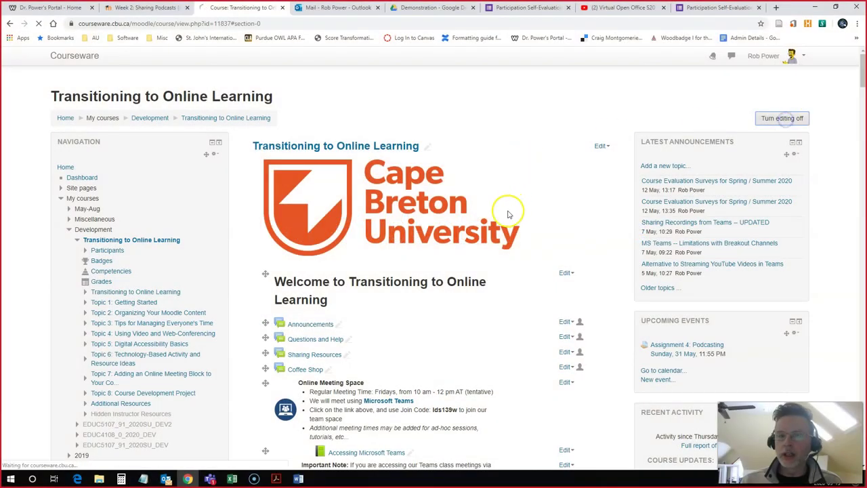
# Open the Self-Evaluation Form link under Assignments to view the embedded Google Form.
pyautogui.scroll(-10, 474, 233)
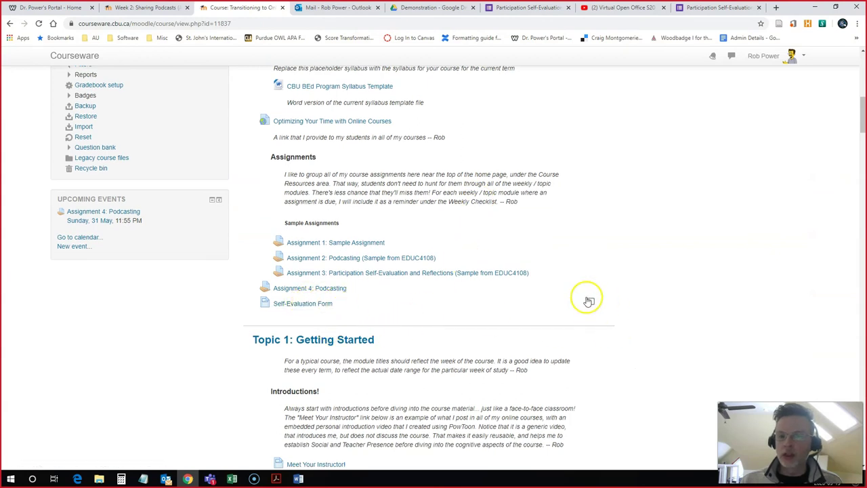
pyautogui.click(303, 303)
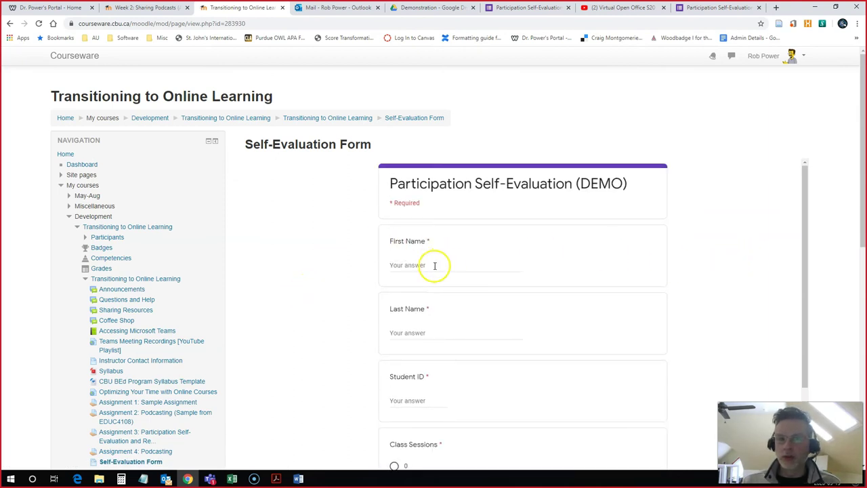
# Enter the student's first name, last name and student ID in the embedded form.
pyautogui.click(430, 264)
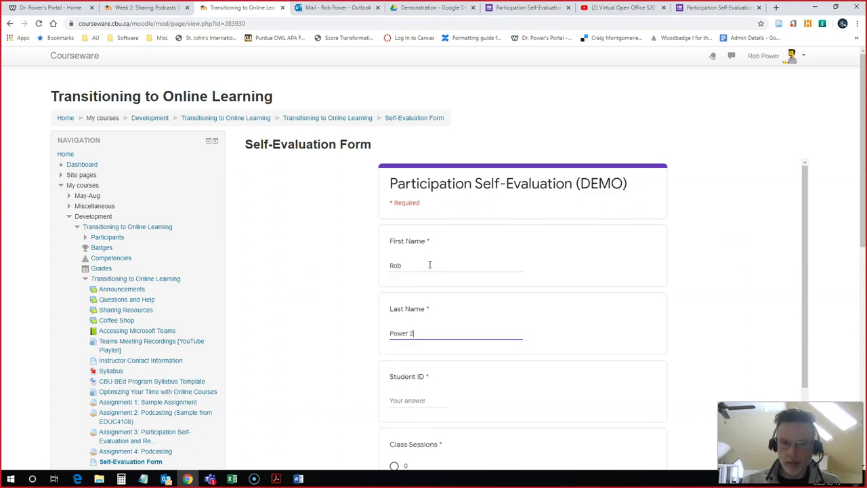
pyautogui.scroll(-2, 443, 281)
pyautogui.click(403, 310)
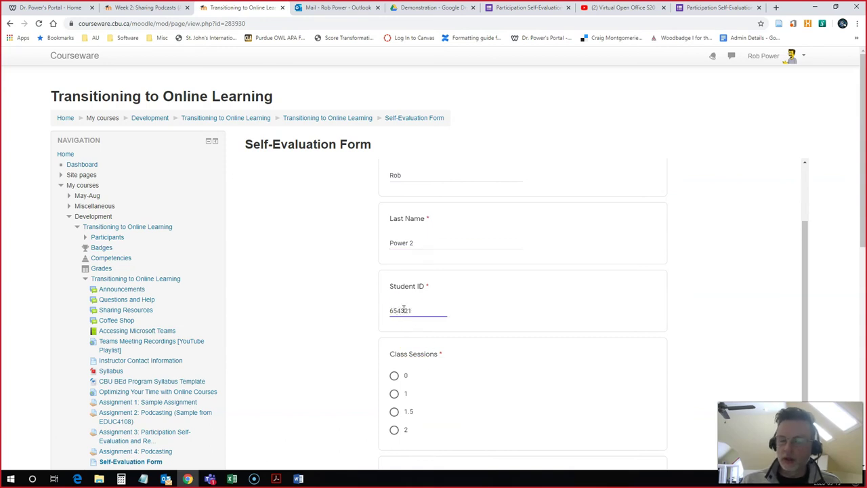
pyautogui.scroll(-1, 400, 322)
# Answer 2 for Class Sessions and Weekly Activities, then submit the response.
pyautogui.click(395, 384)
pyautogui.scroll(-1, 365, 379)
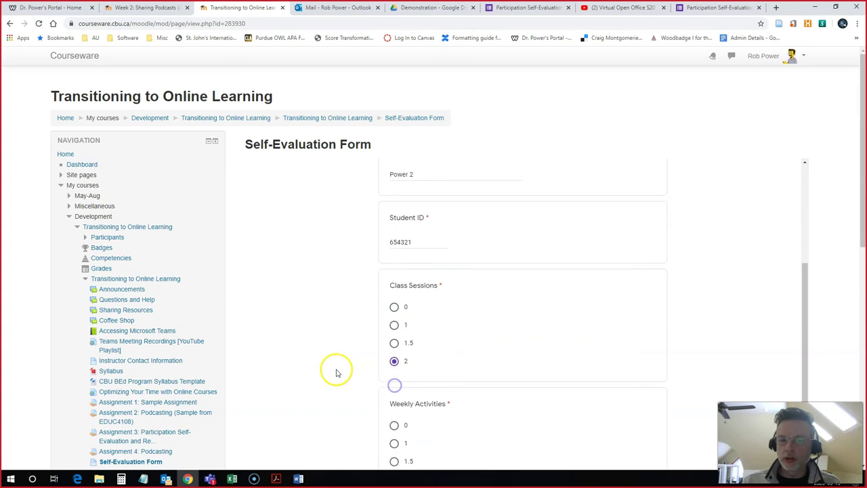
pyautogui.scroll(-1, 337, 373)
pyautogui.click(394, 435)
pyautogui.scroll(-3, 343, 401)
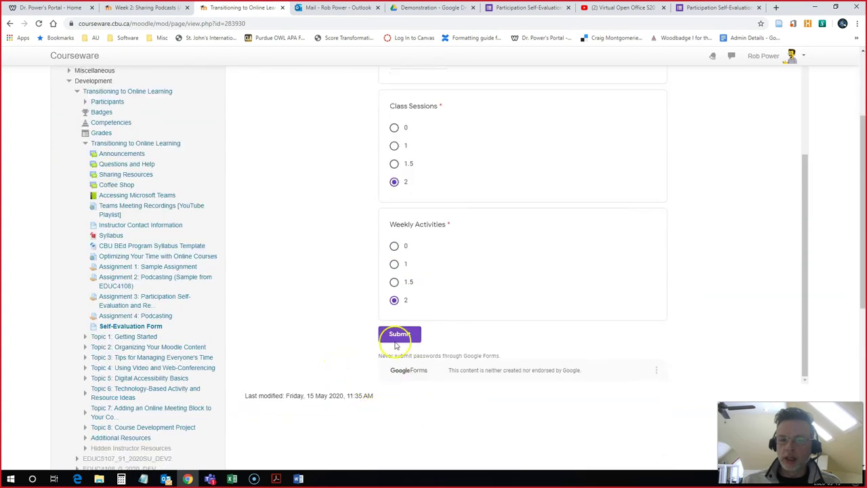
pyautogui.click(399, 334)
pyautogui.scroll(3, 573, 271)
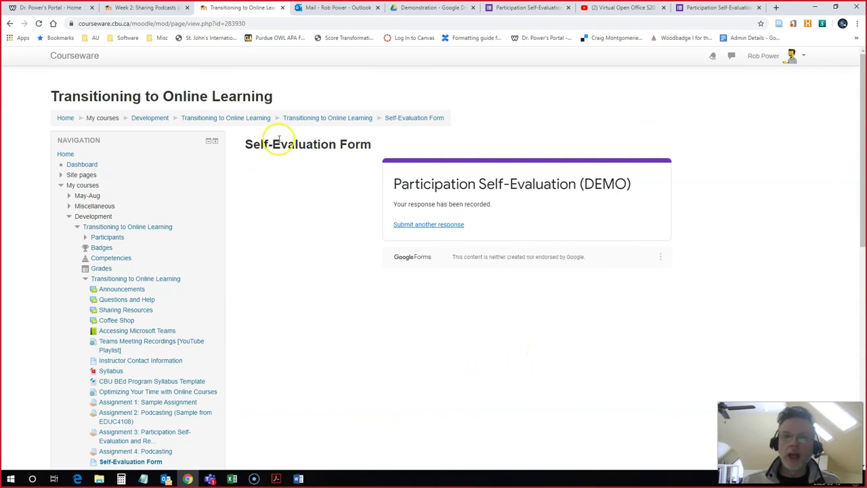
# Go back to the Transitioning to Online Learning course home via the breadcrumb and check Assignments.
pyautogui.click(328, 117)
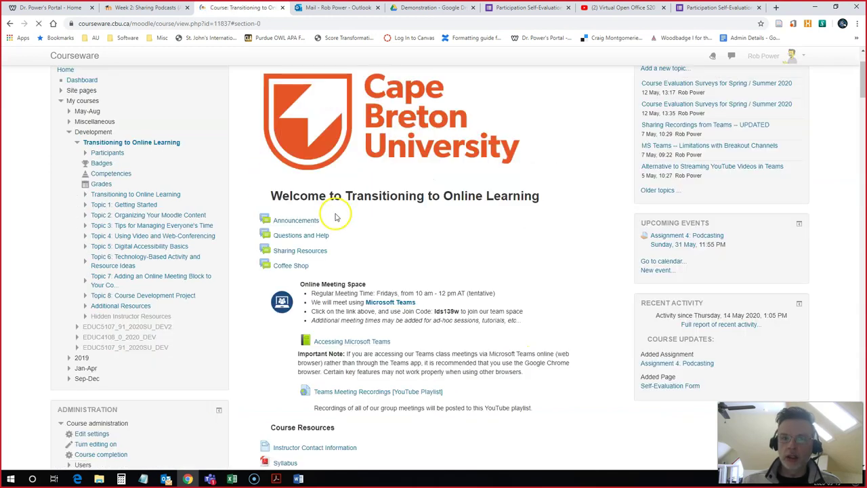
pyautogui.scroll(-8, 338, 223)
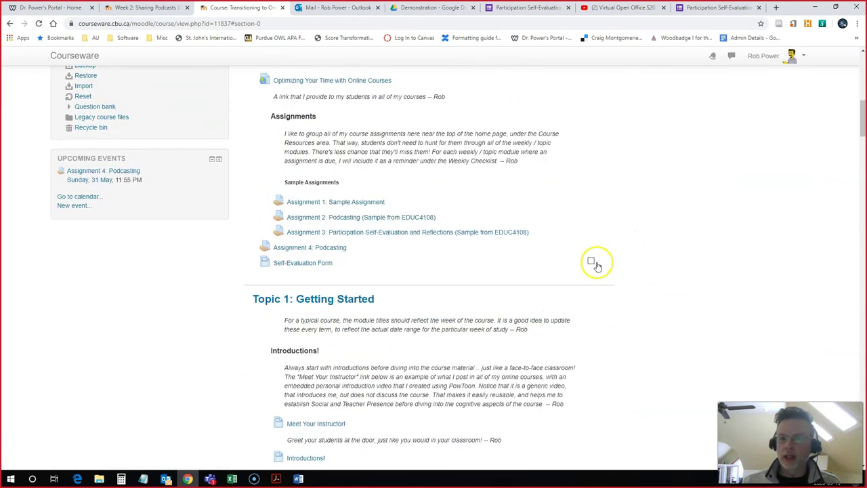
pyautogui.scroll(-7, 497, 285)
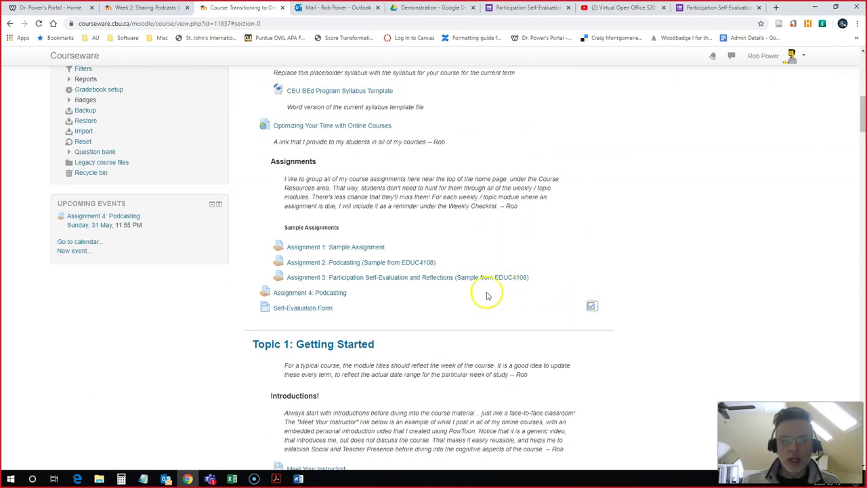
pyautogui.scroll(2, 492, 299)
pyautogui.scroll(5, 491, 300)
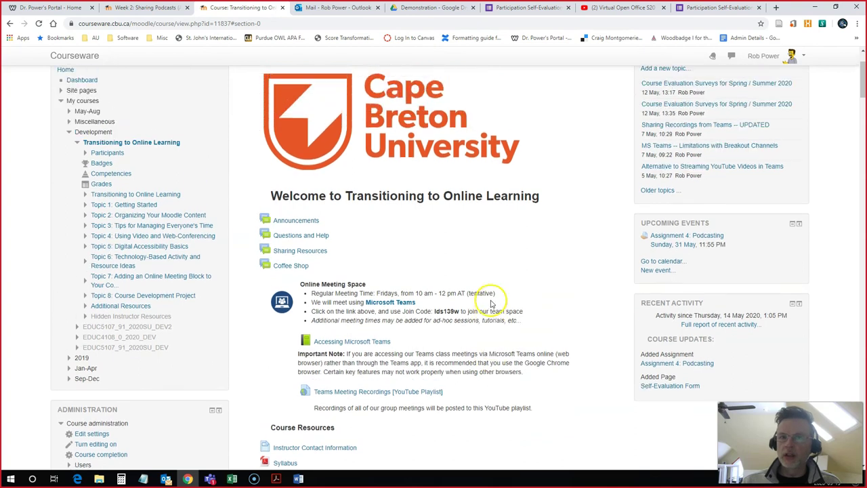